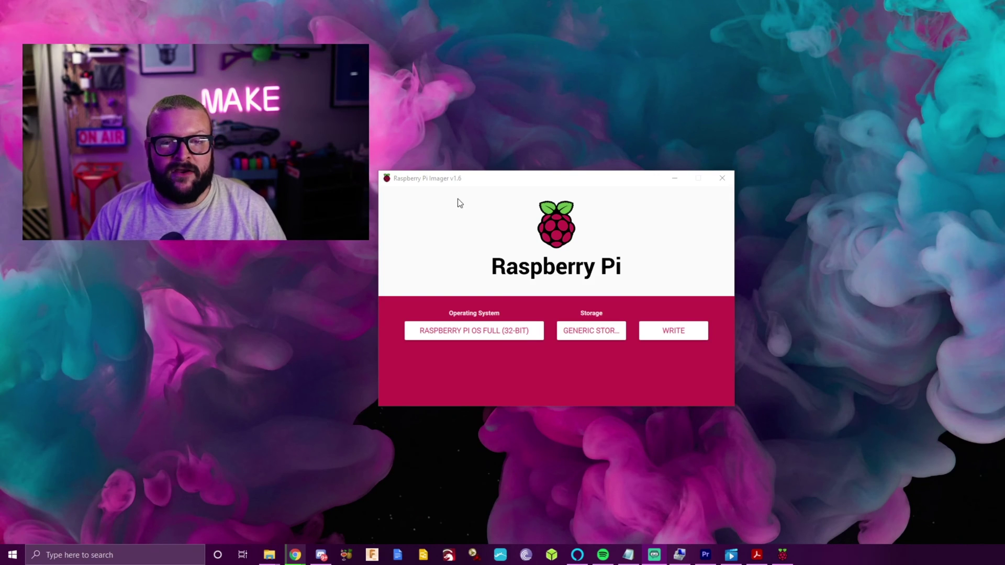
Step: Focus the Imager window with Raspberry Pi OS Full (32-bit) and storage already selected
{"action": "left_click", "coordinate": [500, 184]}
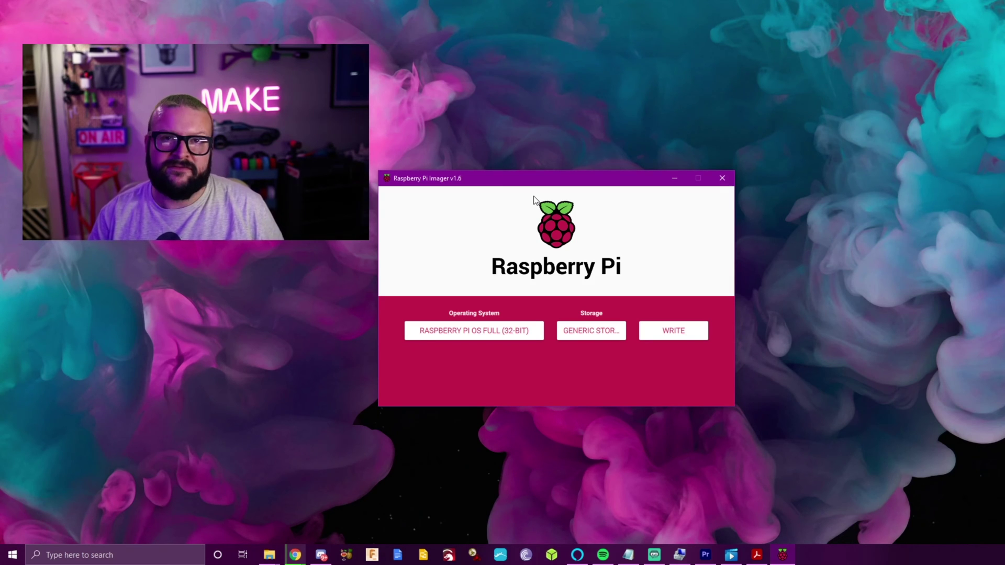
Step: Bring up Advanced options (Ctrl+Shift+X) to review hostname raspberrypi, SSH and wifi settings
{"action": "key", "text": "ctrl+shift+x"}
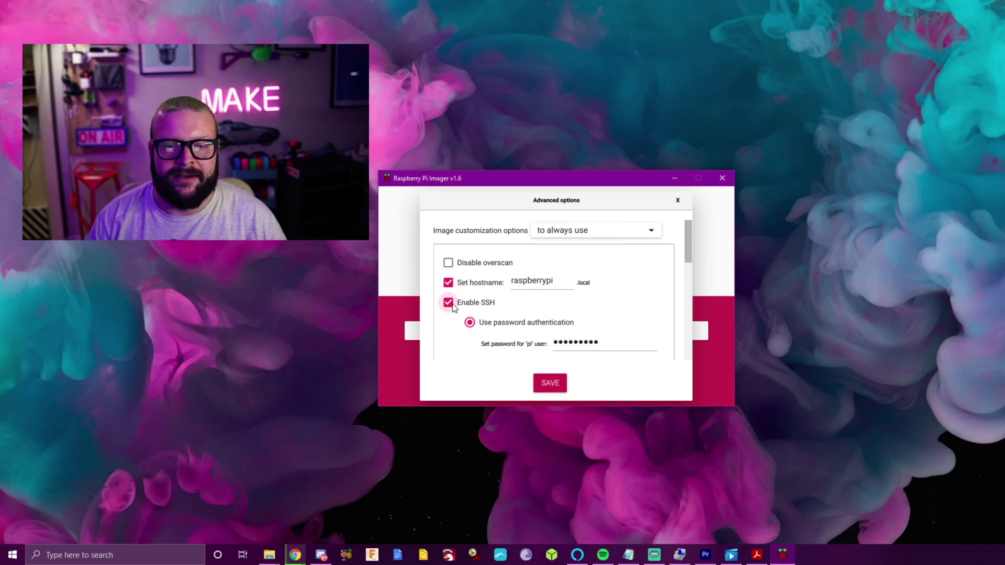
Step: Clear the existing password for the 'pi' user
{"action": "scroll", "coordinate": [516, 296], "scroll_direction": "down", "scroll_amount": 3}
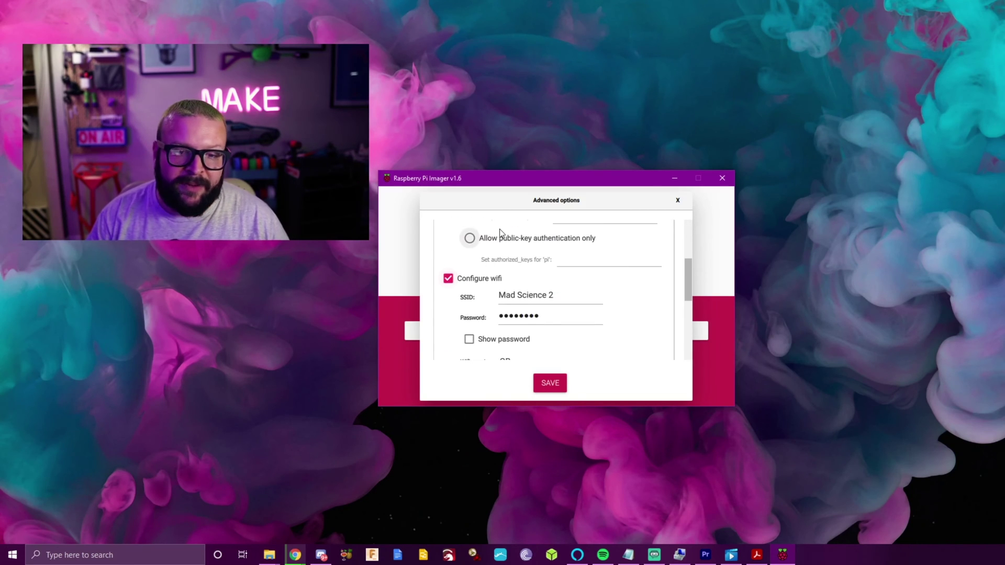
{"action": "scroll", "coordinate": [500, 232], "scroll_direction": "up", "scroll_amount": 2}
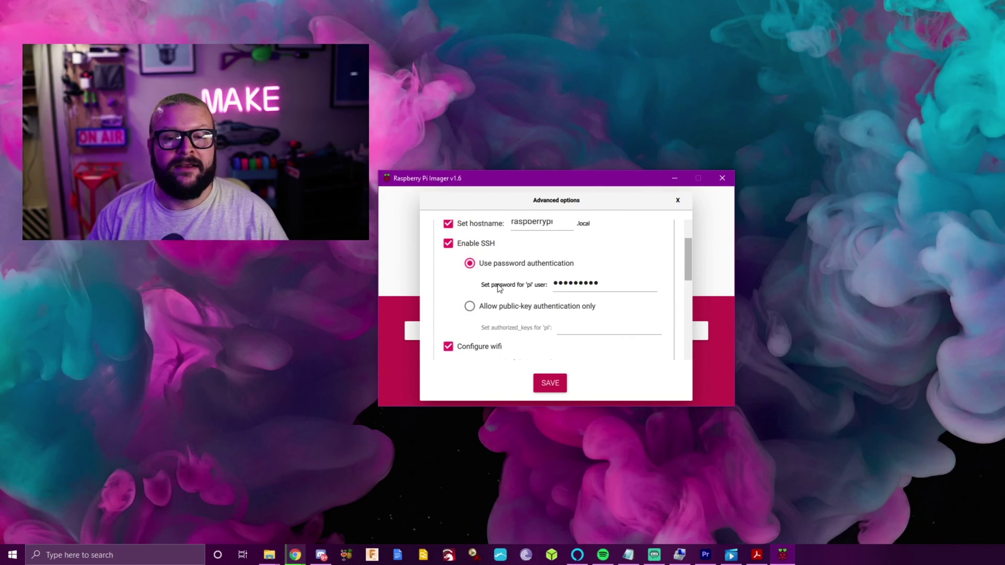
{"action": "left_click", "coordinate": [556, 283]}
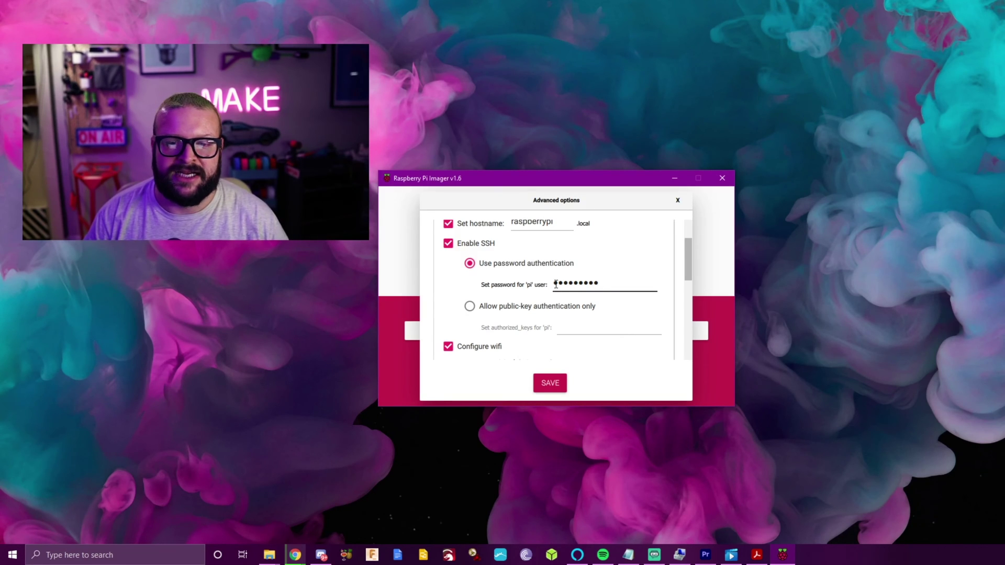
{"action": "left_click", "coordinate": [556, 283]}
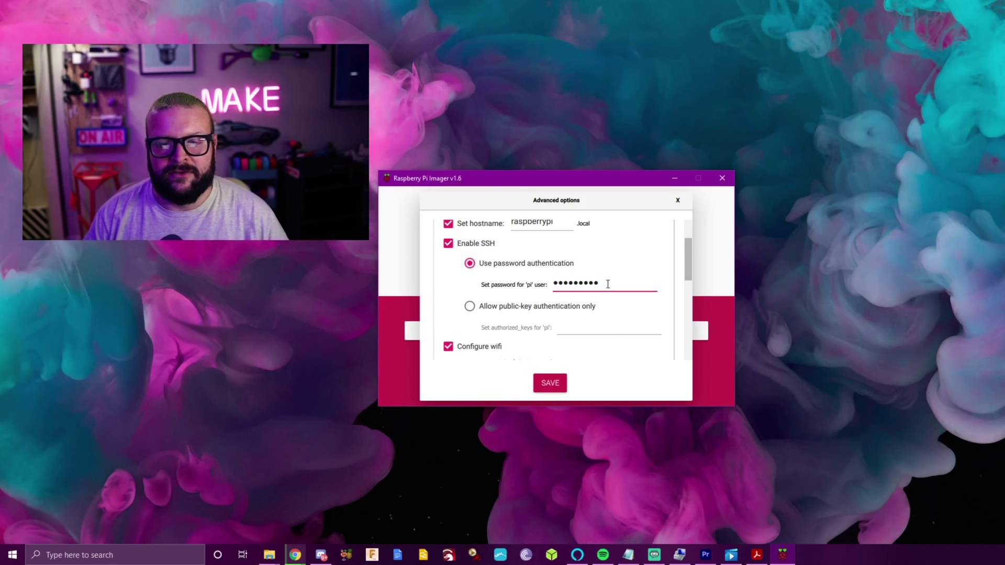
{"action": "key", "text": "BackSpace"}
{"action": "key", "text": "BackSpace"}
{"action": "key", "text": "BackSpace"}
{"action": "key", "text": "BackSpace"}
{"action": "key", "text": "BackSpace"}
{"action": "key", "text": "BackSpace"}
{"action": "key", "text": "BackSpace"}
{"action": "key", "text": "BackSpace"}
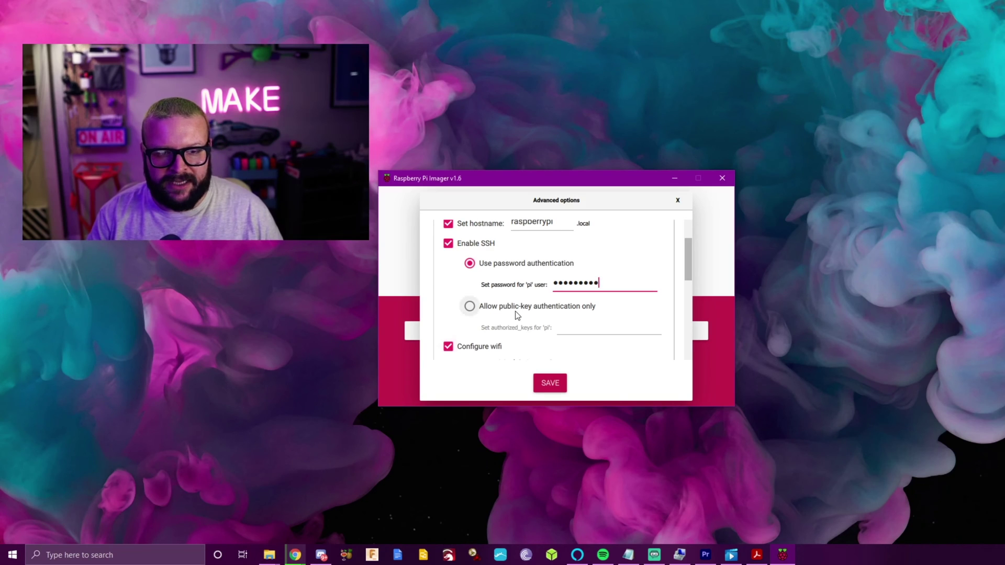
Step: Review the wifi settings: SSID Mad Science 2 and wifi country GB
{"action": "scroll", "coordinate": [517, 315], "scroll_direction": "down", "scroll_amount": 3}
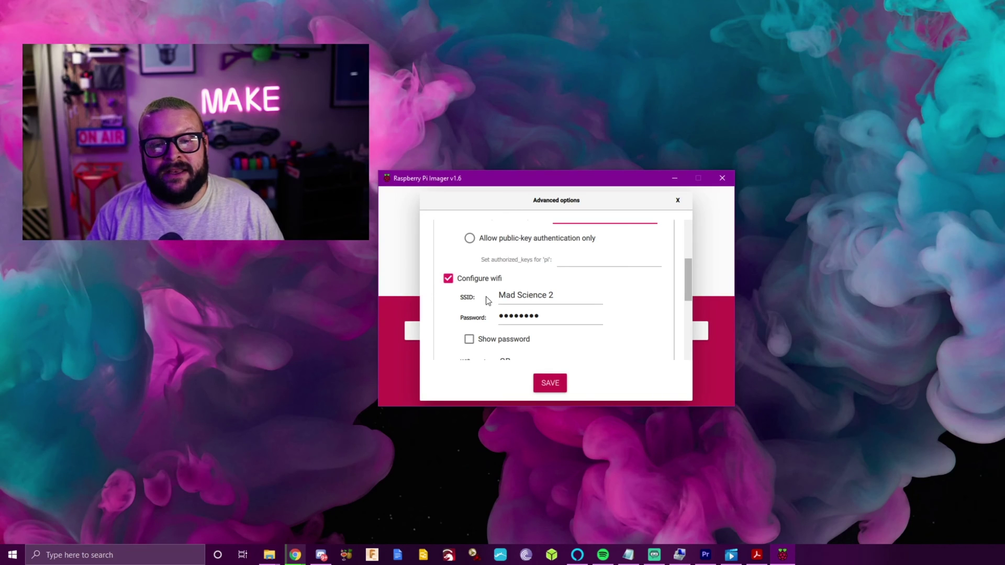
{"action": "left_click", "coordinate": [503, 294]}
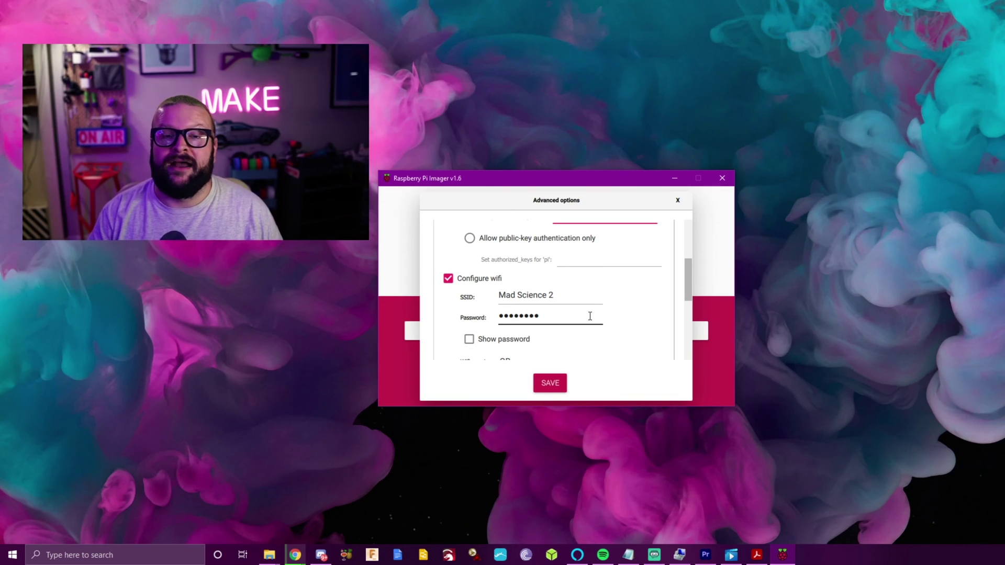
{"action": "scroll", "coordinate": [590, 316], "scroll_direction": "down", "scroll_amount": 3}
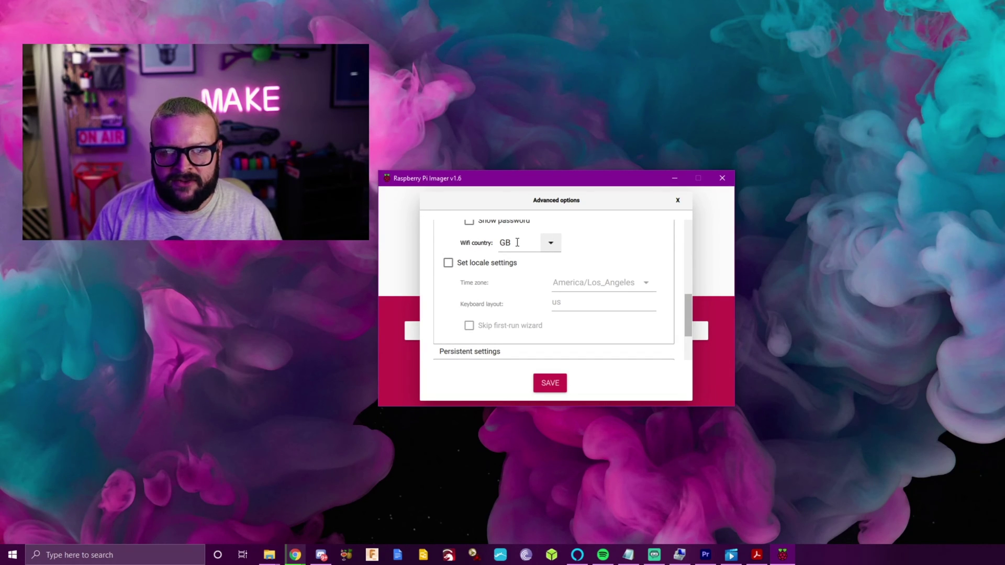
Step: Change the wifi country from GB to US in the country list
{"action": "left_click", "coordinate": [538, 241]}
{"action": "left_click", "coordinate": [547, 244]}
{"action": "scroll", "coordinate": [543, 238], "scroll_direction": "up", "scroll_amount": 3}
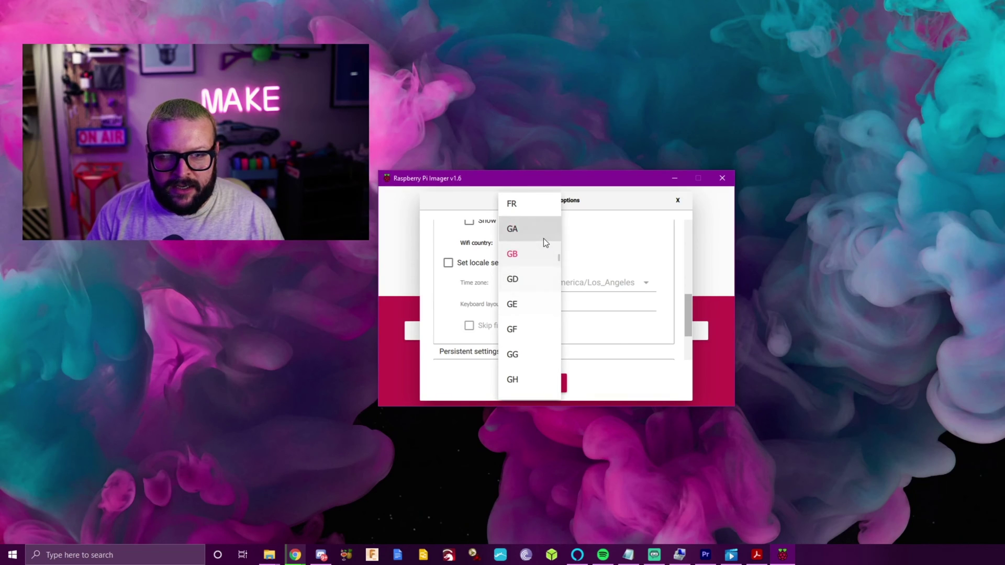
{"action": "scroll", "coordinate": [539, 235], "scroll_direction": "down", "scroll_amount": 1}
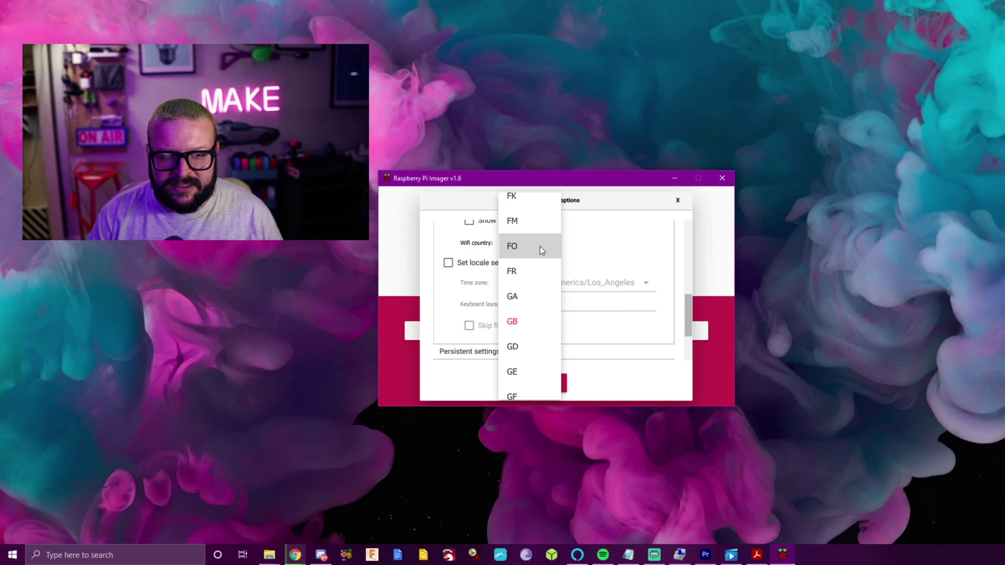
{"action": "scroll", "coordinate": [547, 280], "scroll_direction": "down", "scroll_amount": 1}
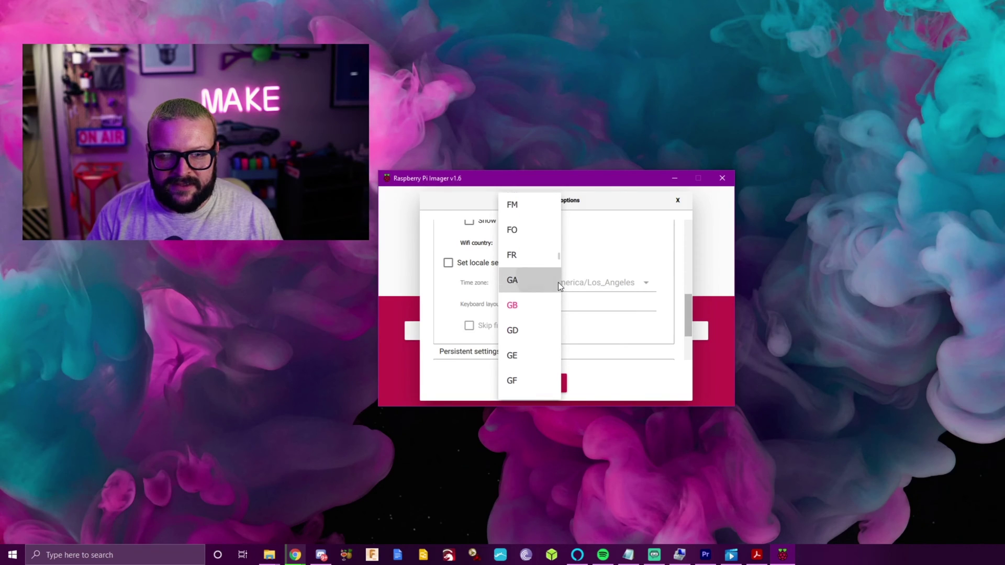
{"action": "scroll", "coordinate": [558, 282], "scroll_direction": "down", "scroll_amount": 5}
{"action": "scroll", "coordinate": [531, 258], "scroll_direction": "down", "scroll_amount": 6}
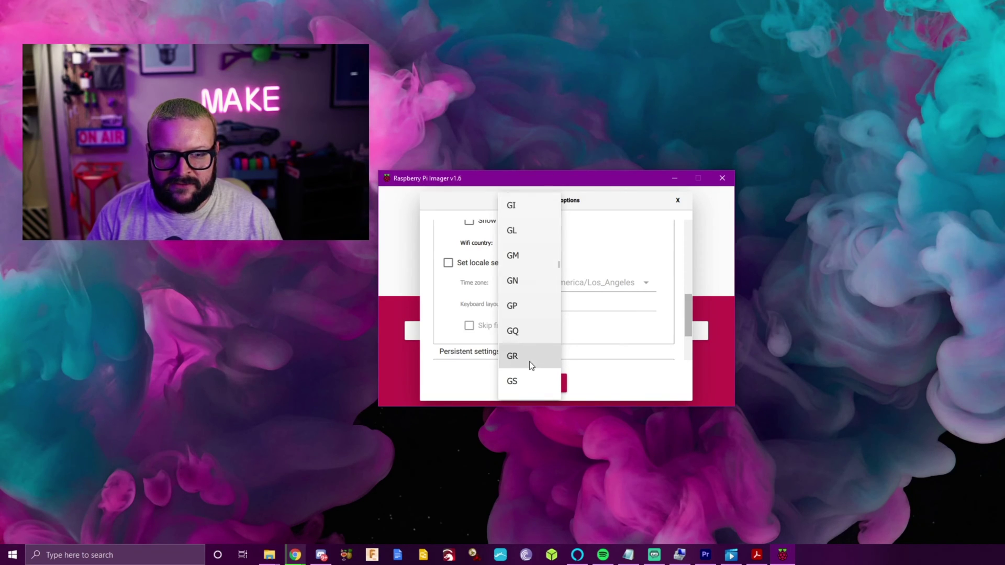
{"action": "scroll", "coordinate": [529, 352], "scroll_direction": "down", "scroll_amount": 10}
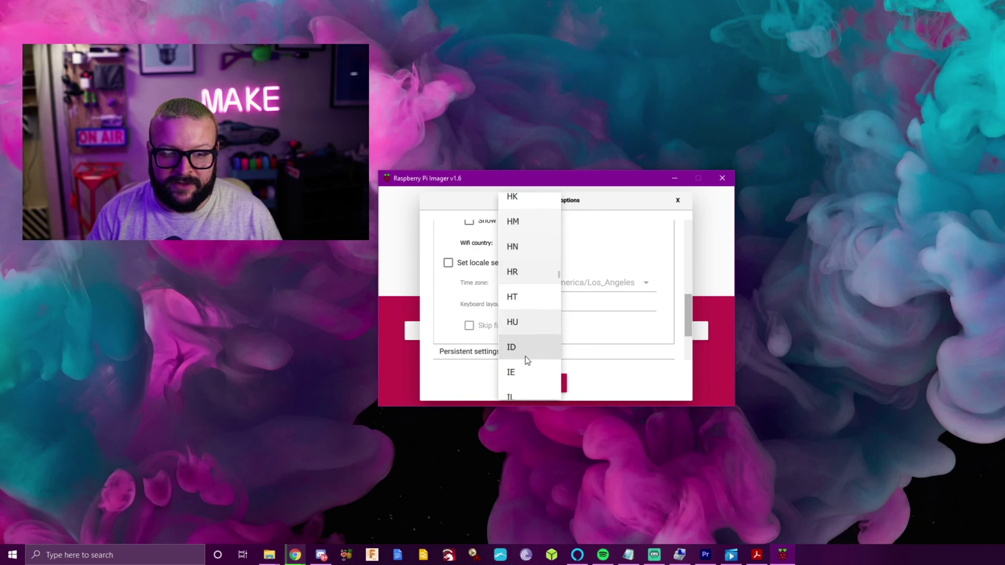
{"action": "scroll", "coordinate": [538, 355], "scroll_direction": "down", "scroll_amount": 12}
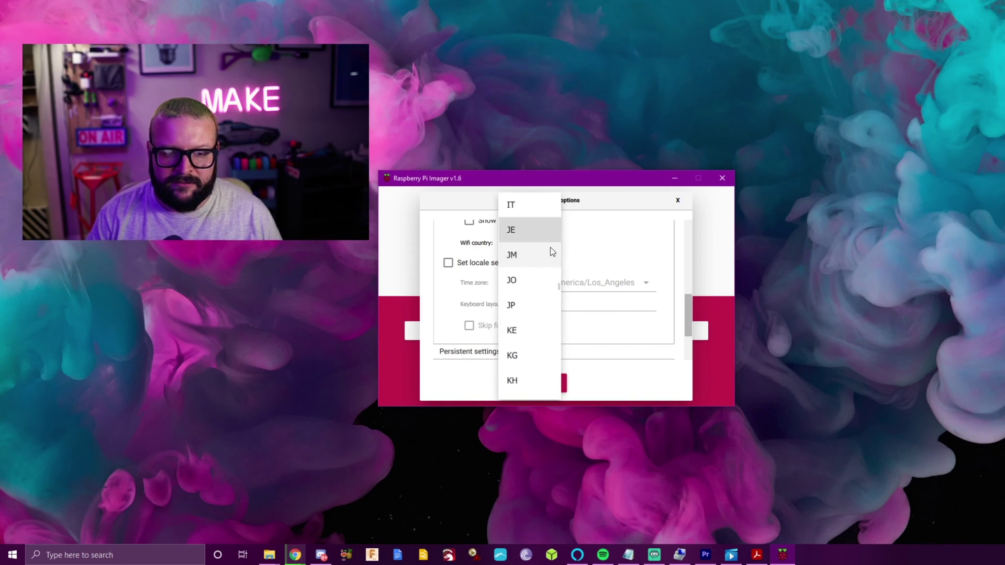
{"action": "scroll", "coordinate": [547, 341], "scroll_direction": "down", "scroll_amount": 13}
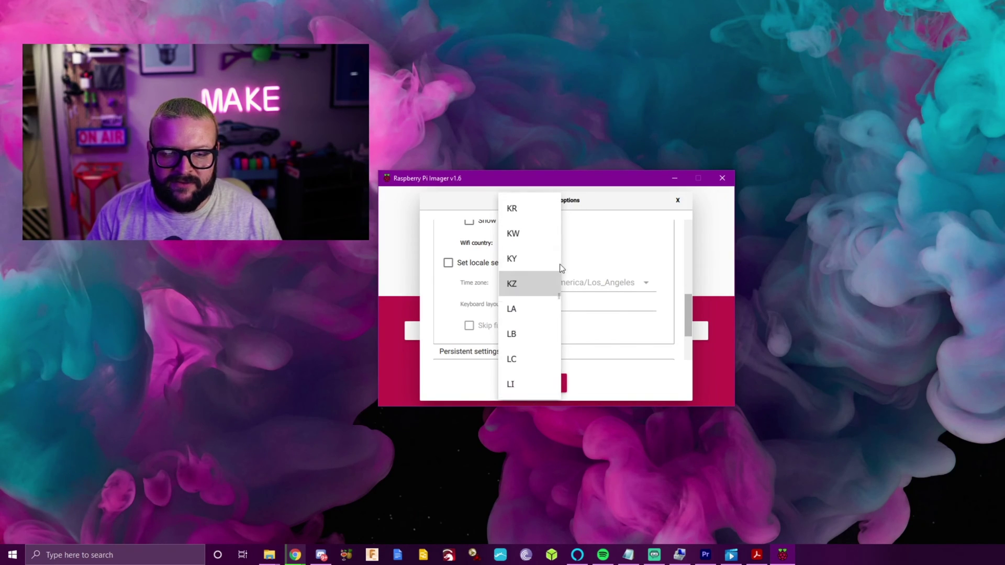
{"action": "scroll", "coordinate": [529, 366], "scroll_direction": "down", "scroll_amount": 7}
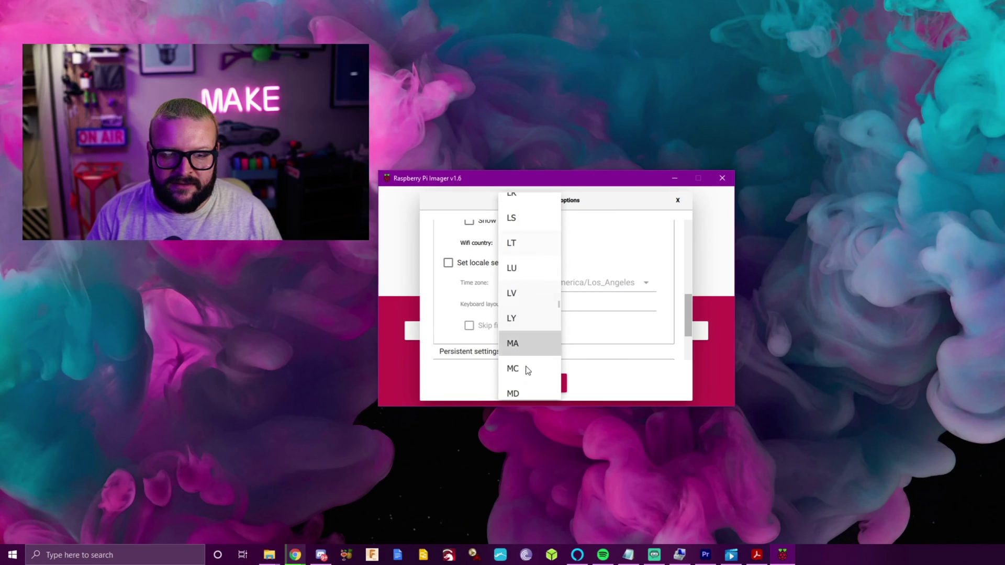
{"action": "scroll", "coordinate": [529, 377], "scroll_direction": "down", "scroll_amount": 10}
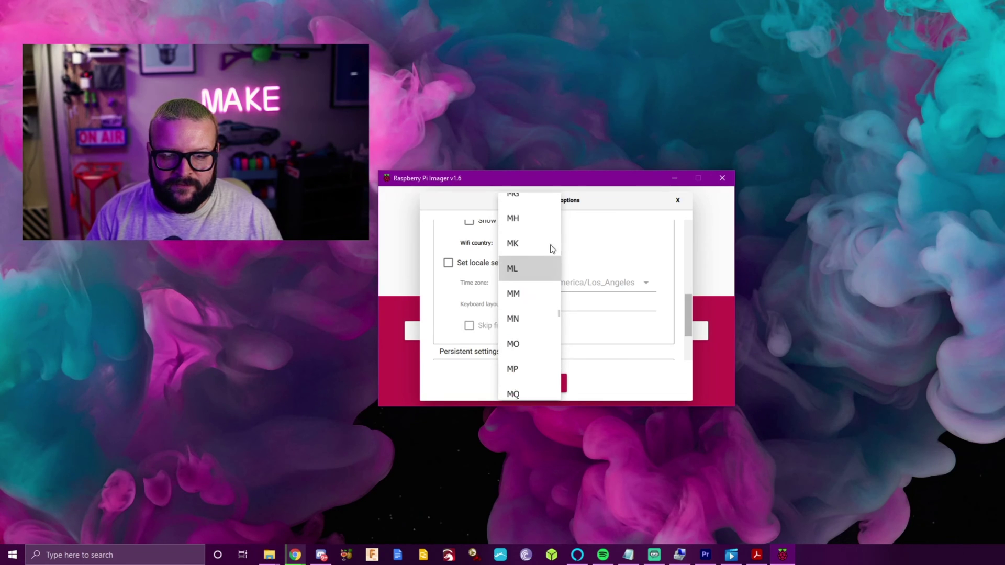
{"action": "scroll", "coordinate": [523, 360], "scroll_direction": "down", "scroll_amount": 8}
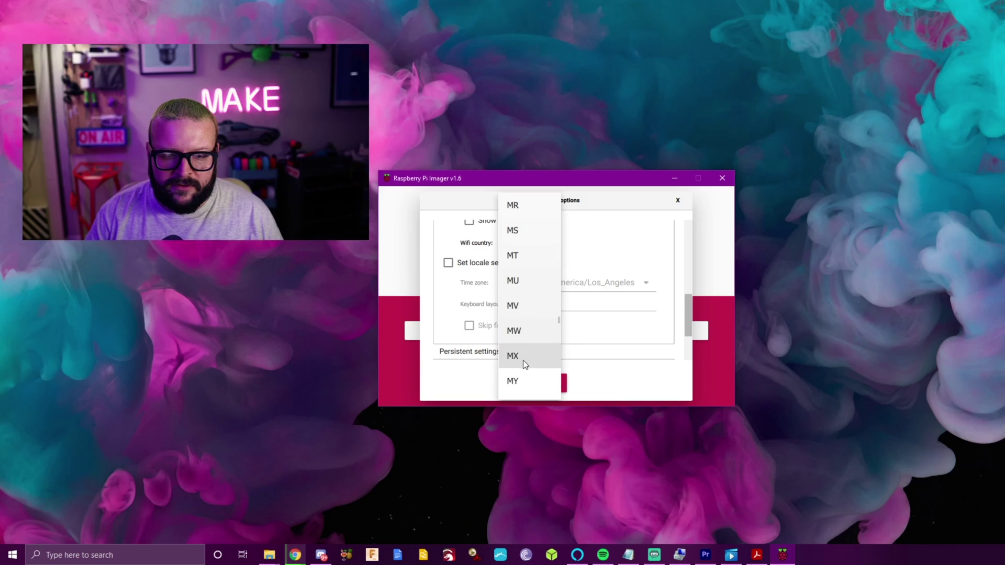
{"action": "scroll", "coordinate": [526, 367], "scroll_direction": "down", "scroll_amount": 15}
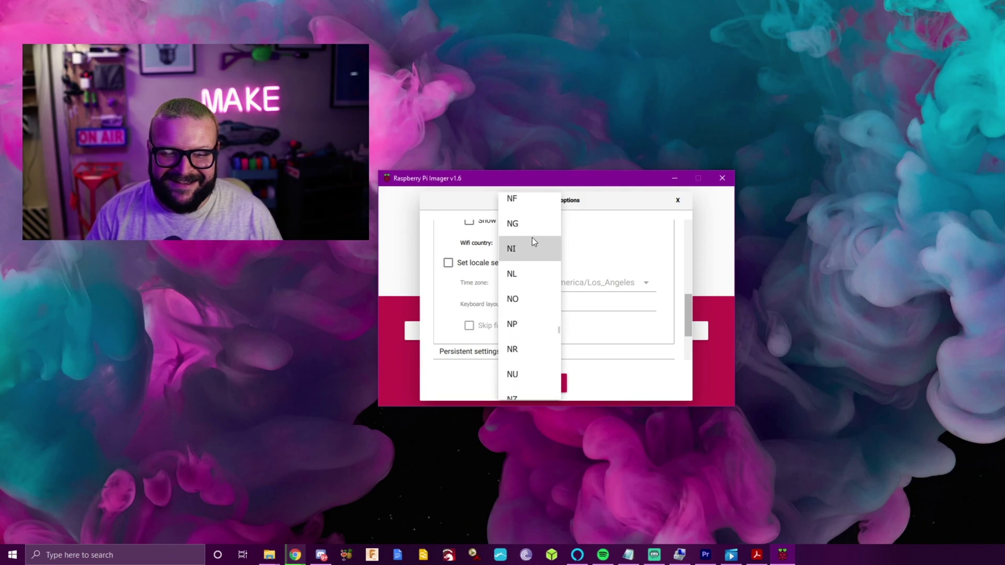
{"action": "scroll", "coordinate": [546, 287], "scroll_direction": "down", "scroll_amount": 9}
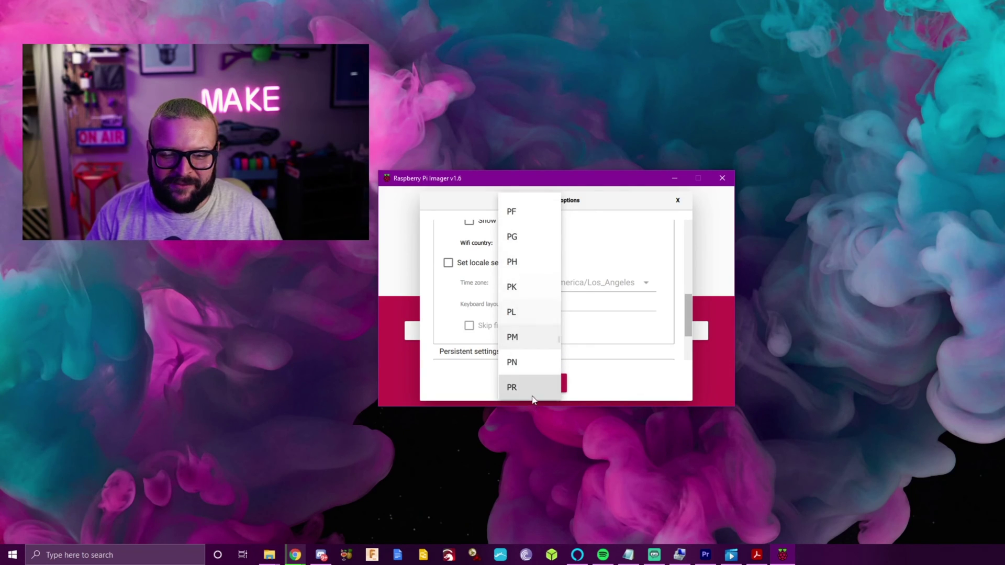
{"action": "scroll", "coordinate": [536, 294], "scroll_direction": "down", "scroll_amount": 15}
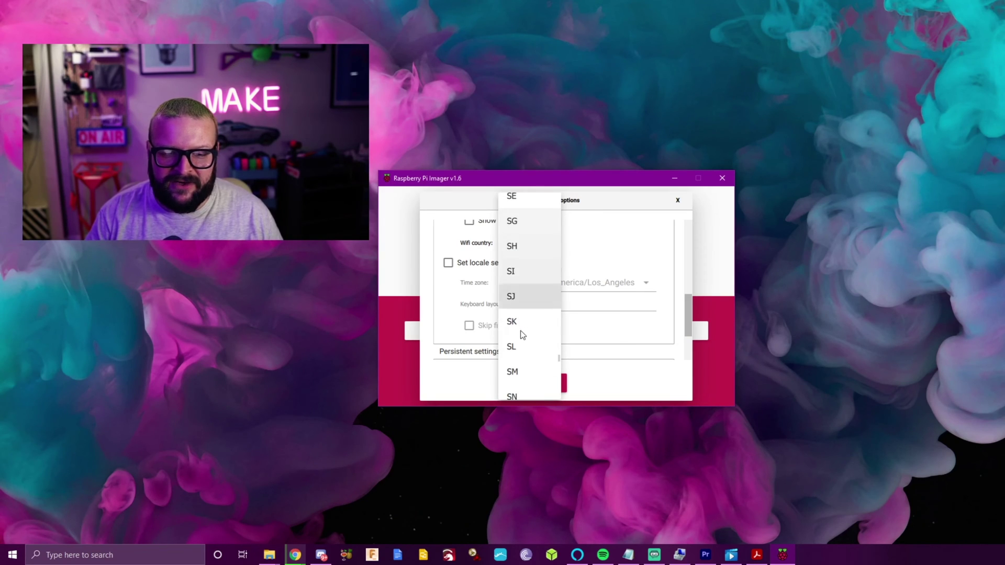
{"action": "scroll", "coordinate": [519, 361], "scroll_direction": "down", "scroll_amount": 7}
{"action": "scroll", "coordinate": [534, 356], "scroll_direction": "down", "scroll_amount": 8}
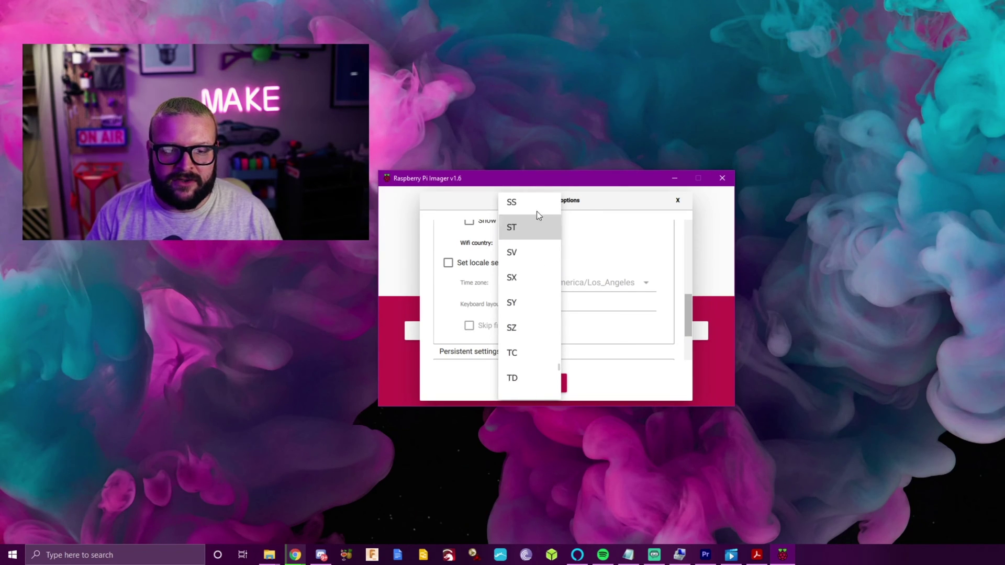
{"action": "scroll", "coordinate": [529, 382], "scroll_direction": "down", "scroll_amount": 13}
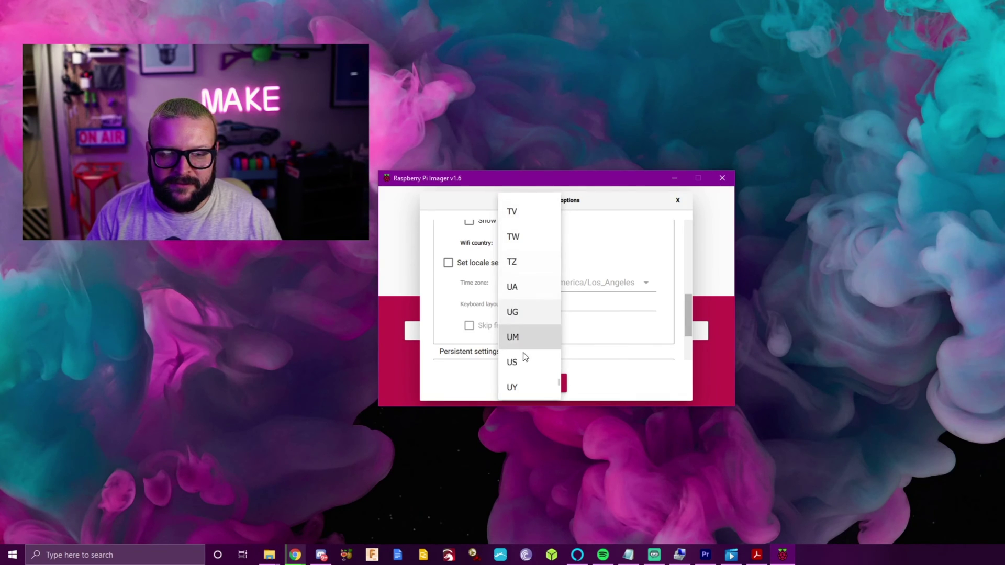
{"action": "left_click", "coordinate": [523, 355]}
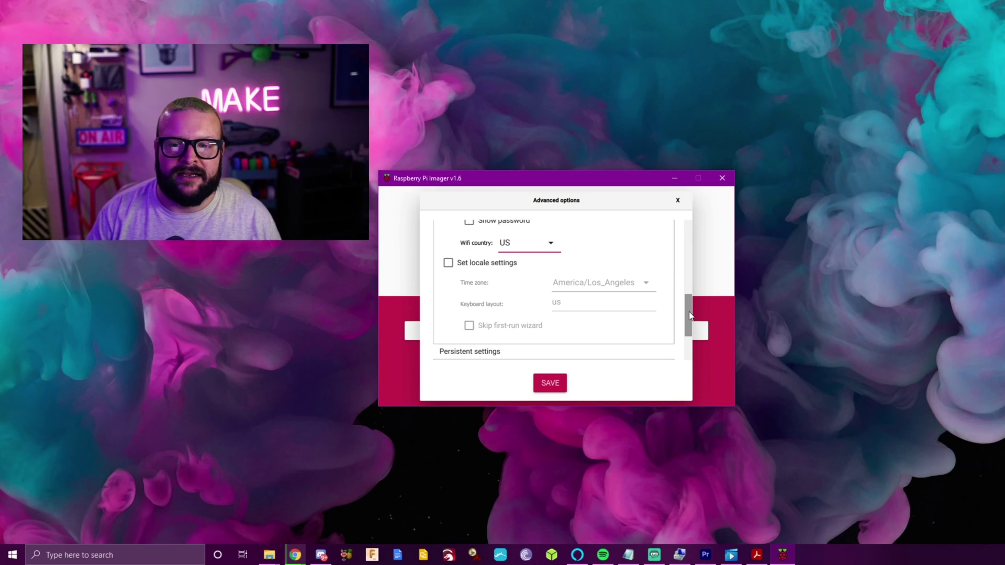
{"action": "left_click_drag", "start_coordinate": [688, 312], "coordinate": [695, 225]}
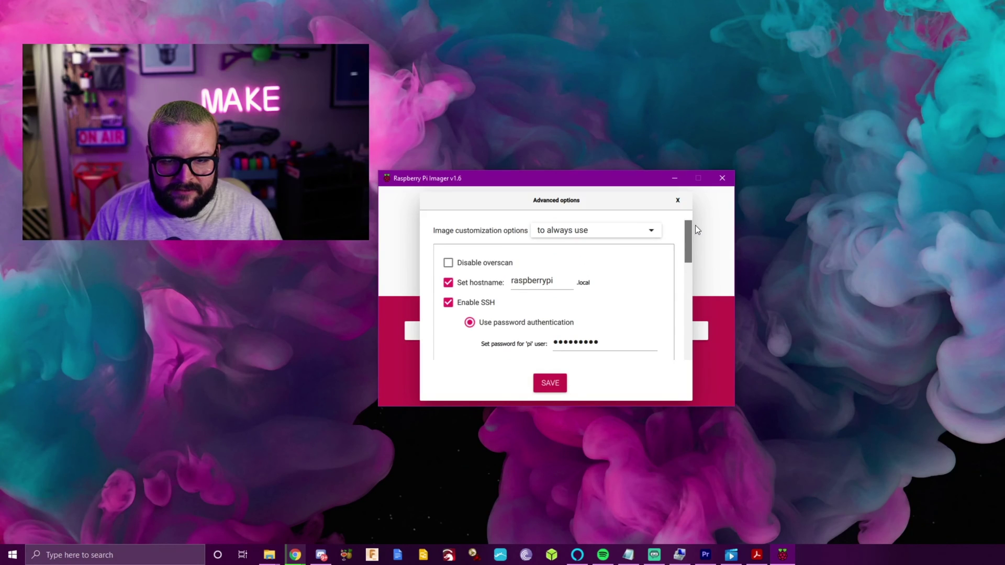
Step: Save the advanced settings, then browse the operating system categories list
{"action": "left_click", "coordinate": [549, 384]}
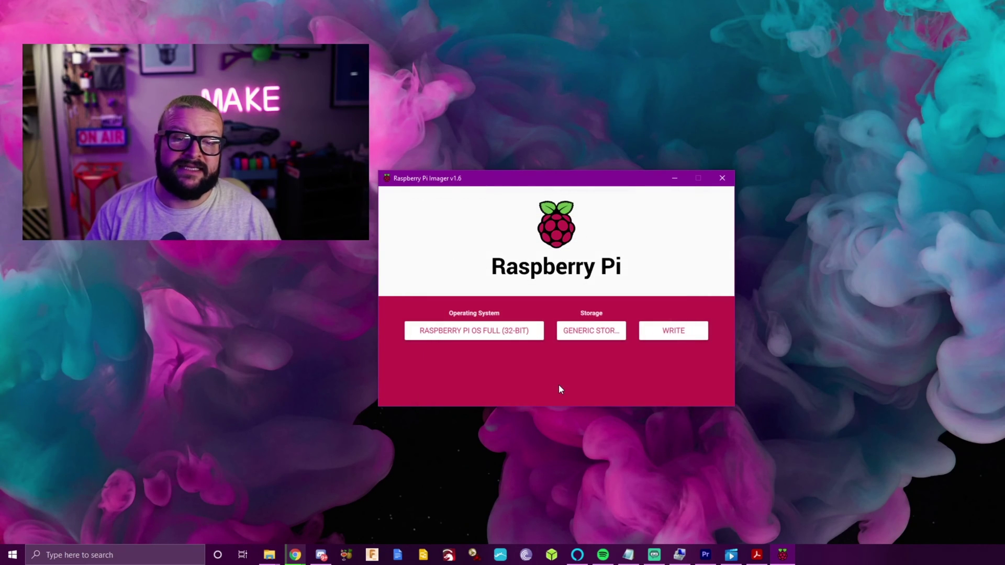
{"action": "left_click", "coordinate": [470, 330]}
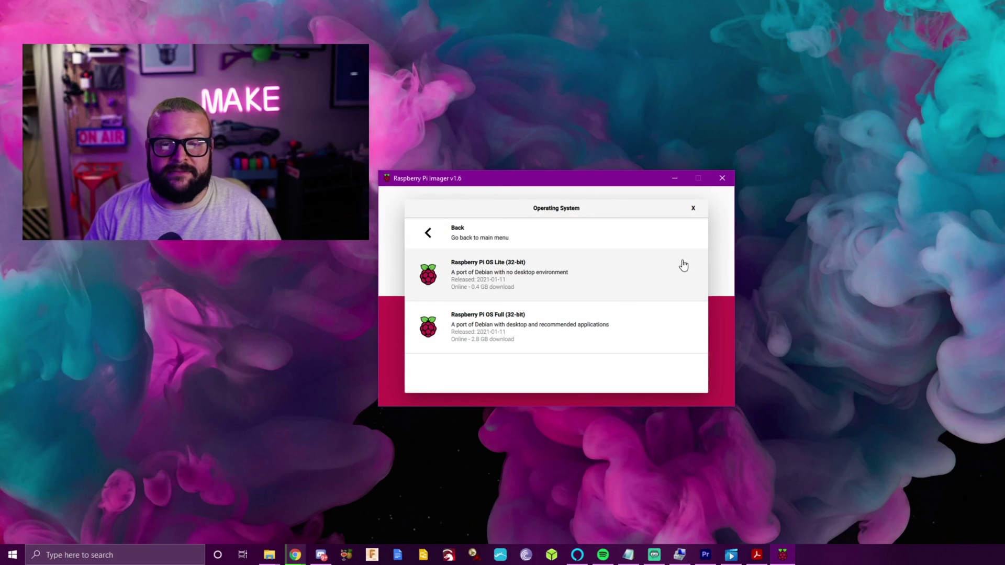
{"action": "left_click", "coordinate": [442, 237]}
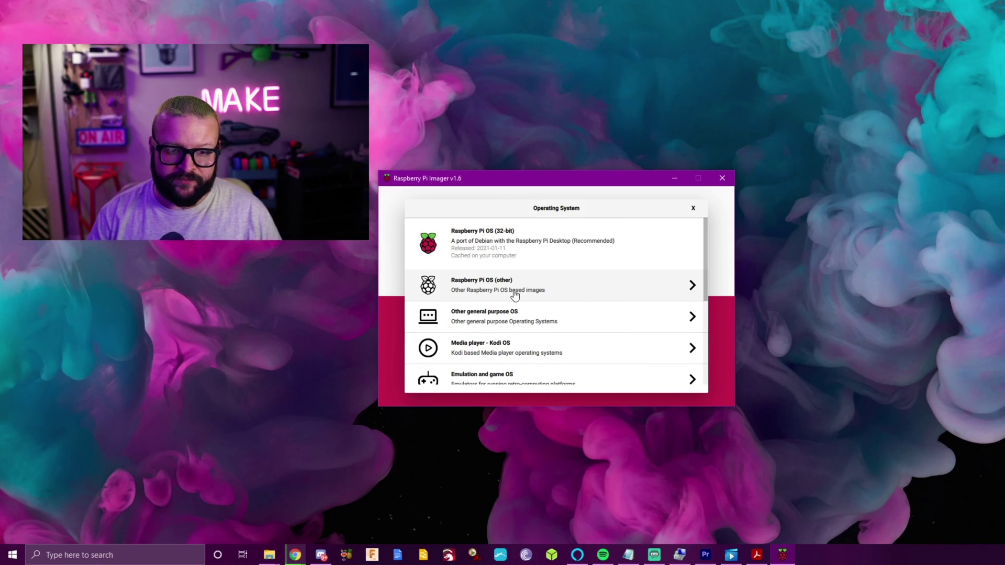
{"action": "scroll", "coordinate": [520, 291], "scroll_direction": "down", "scroll_amount": 1}
{"action": "scroll", "coordinate": [520, 290], "scroll_direction": "down", "scroll_amount": 2}
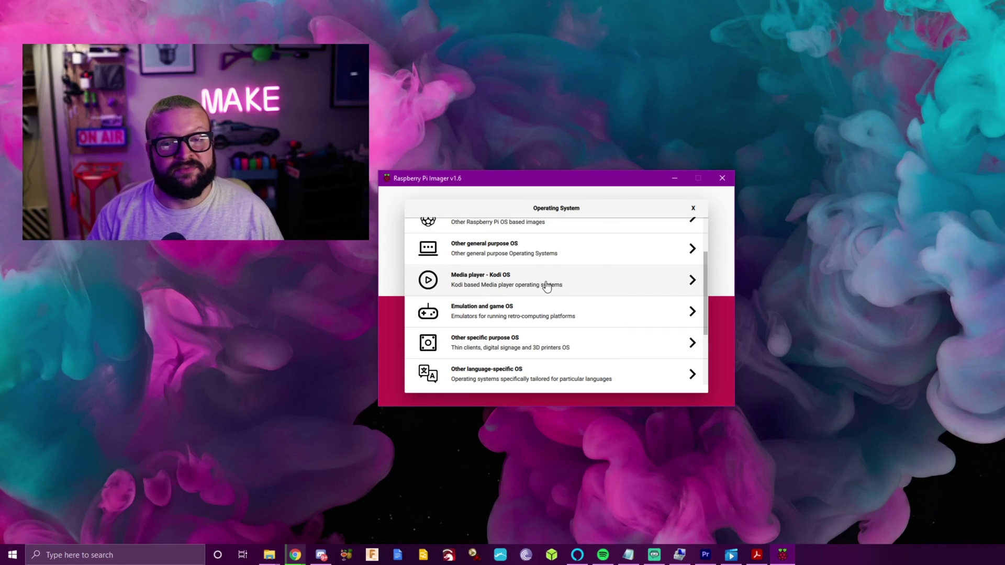
{"action": "left_click_drag", "start_coordinate": [705, 278], "coordinate": [708, 294]}
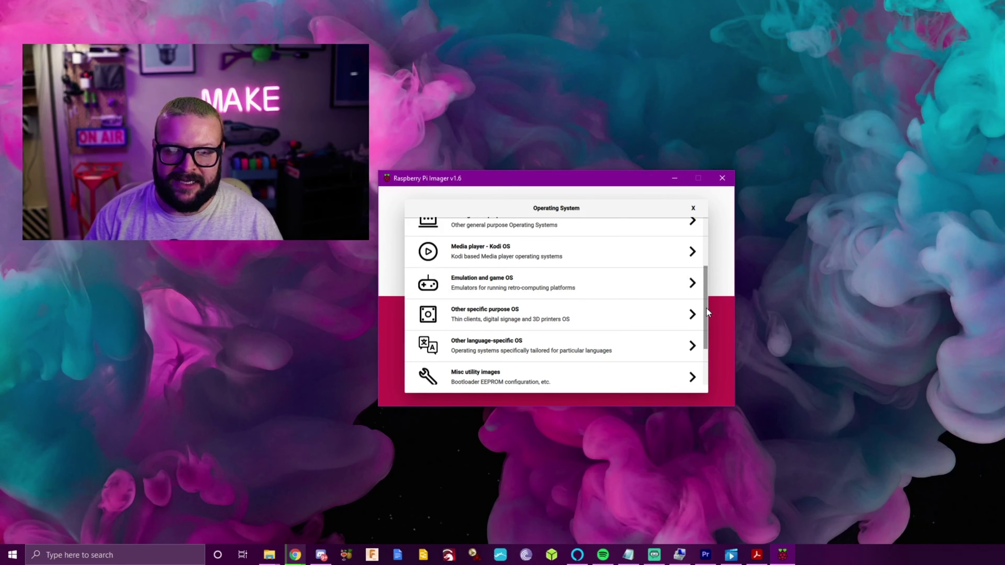
{"action": "mouse_move", "coordinate": [706, 308]}
{"action": "left_mouse_down"}
{"action": "mouse_move", "coordinate": [705, 364]}
{"action": "mouse_move", "coordinate": [705, 244]}
{"action": "left_mouse_up"}
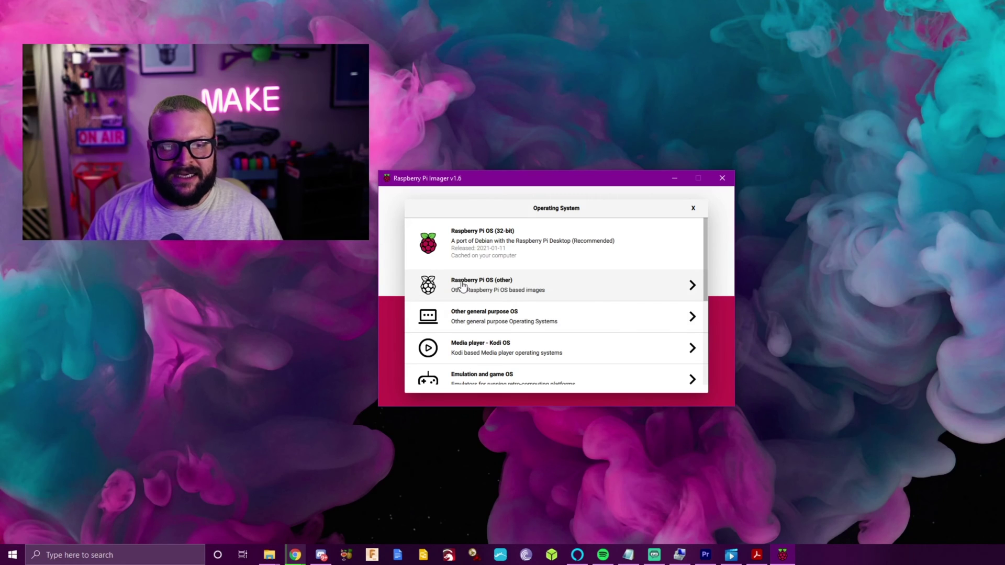
Step: Pick Raspberry Pi OS Lite (32-bit) from the Raspberry Pi OS (other) category
{"action": "left_click", "coordinate": [517, 291]}
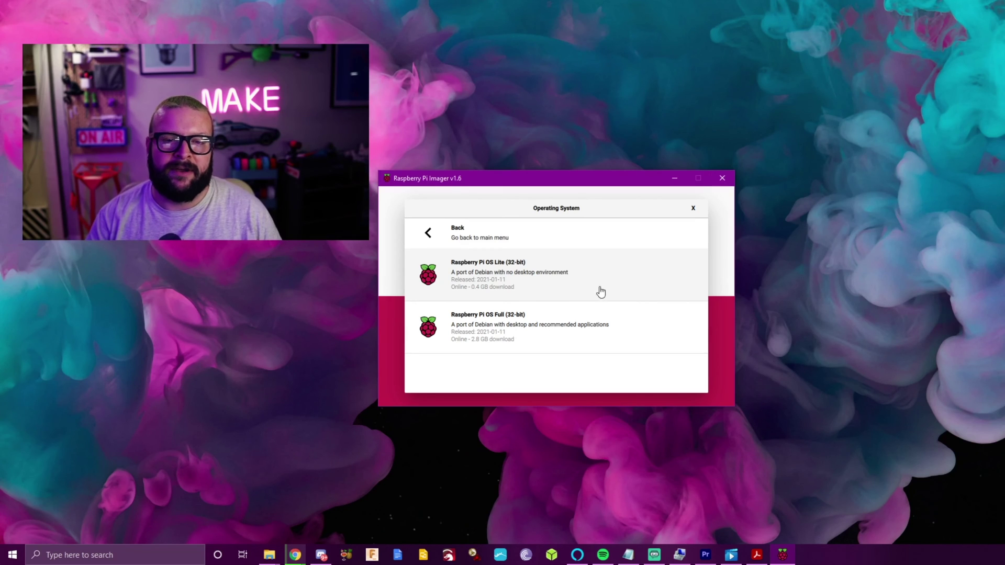
{"action": "left_click", "coordinate": [530, 286]}
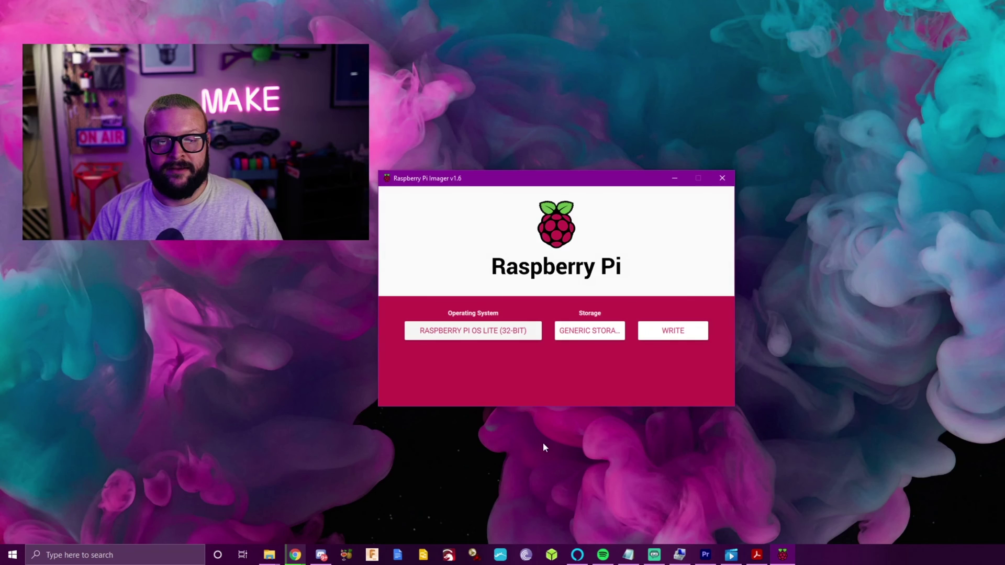
Step: Select the 8 GB Generic STORAGE DEVICE USB Device and start writing, confirming the erase
{"action": "left_click", "coordinate": [584, 331]}
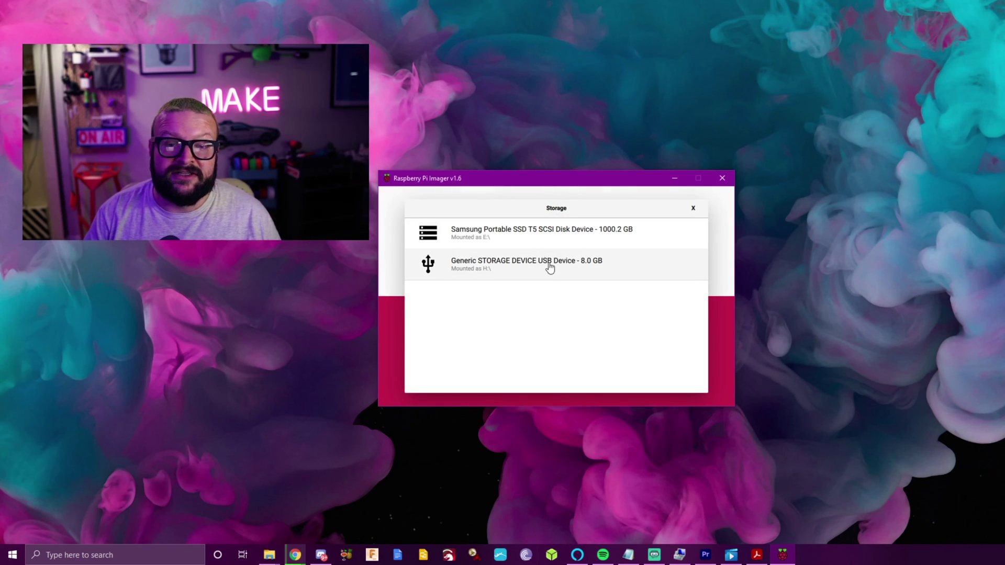
{"action": "left_click", "coordinate": [506, 269]}
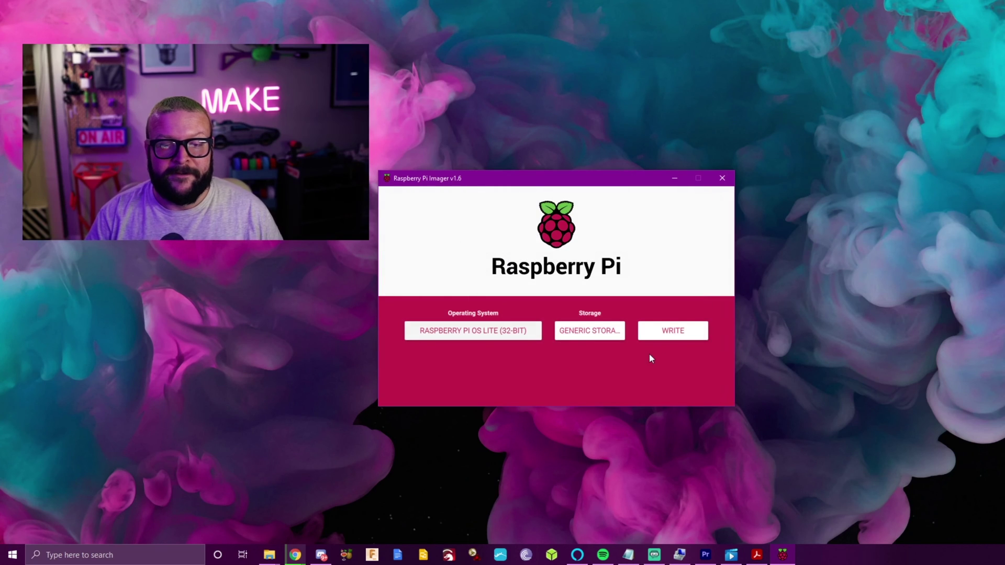
{"action": "left_click", "coordinate": [673, 332]}
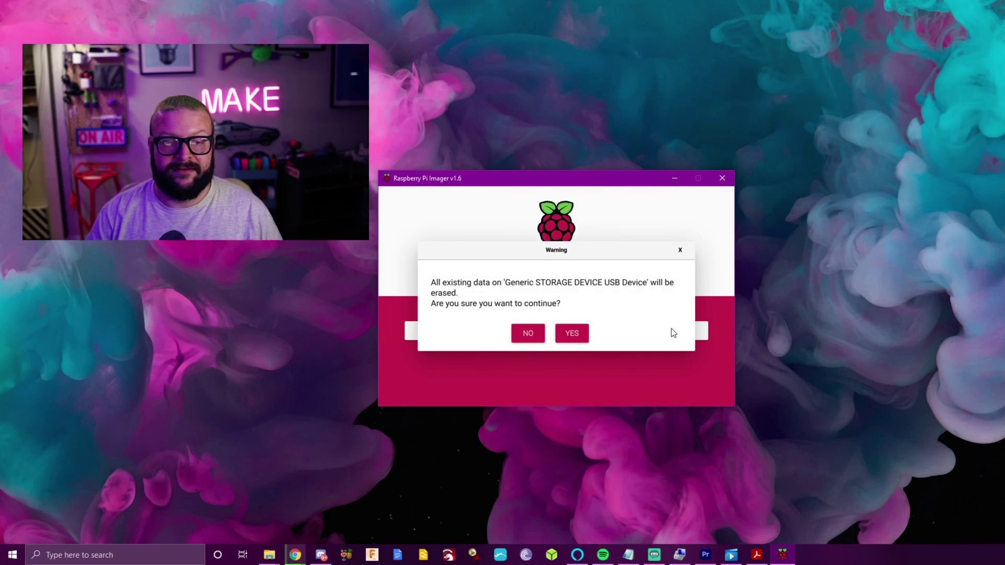
{"action": "left_click", "coordinate": [572, 333]}
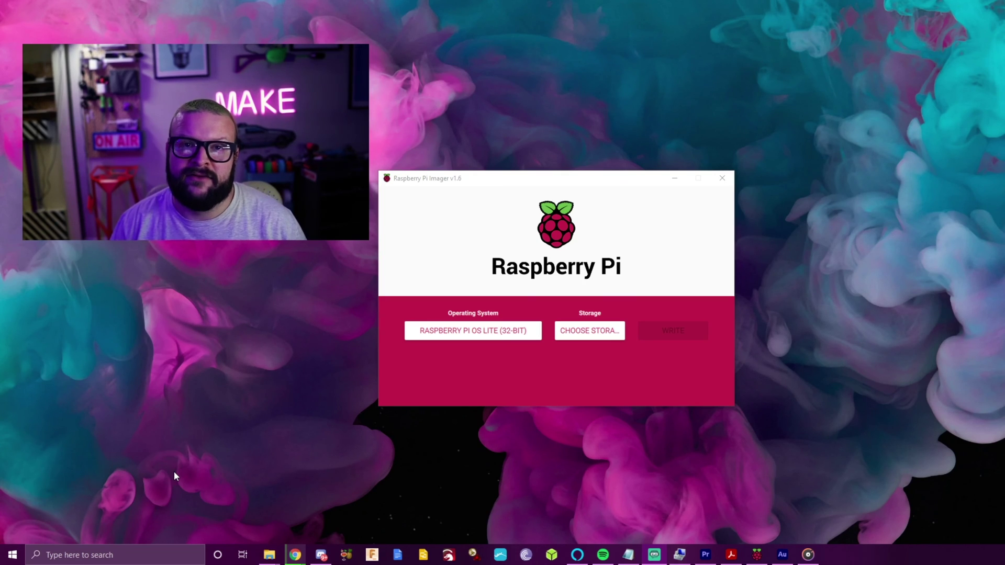
Step: Search Windows for 'cmd' to find Command Prompt
{"action": "left_click", "coordinate": [168, 556]}
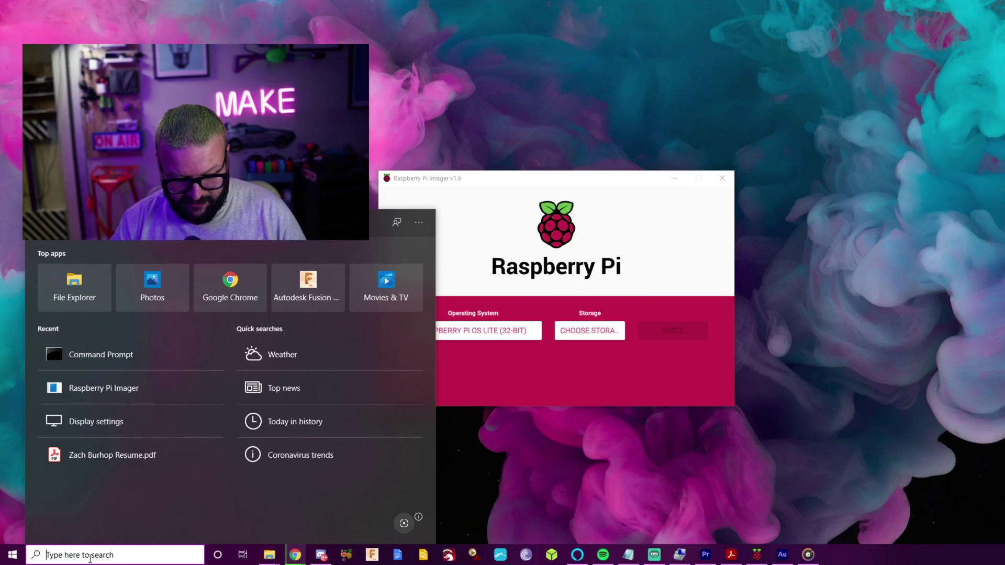
{"action": "type", "text": "cmd"}
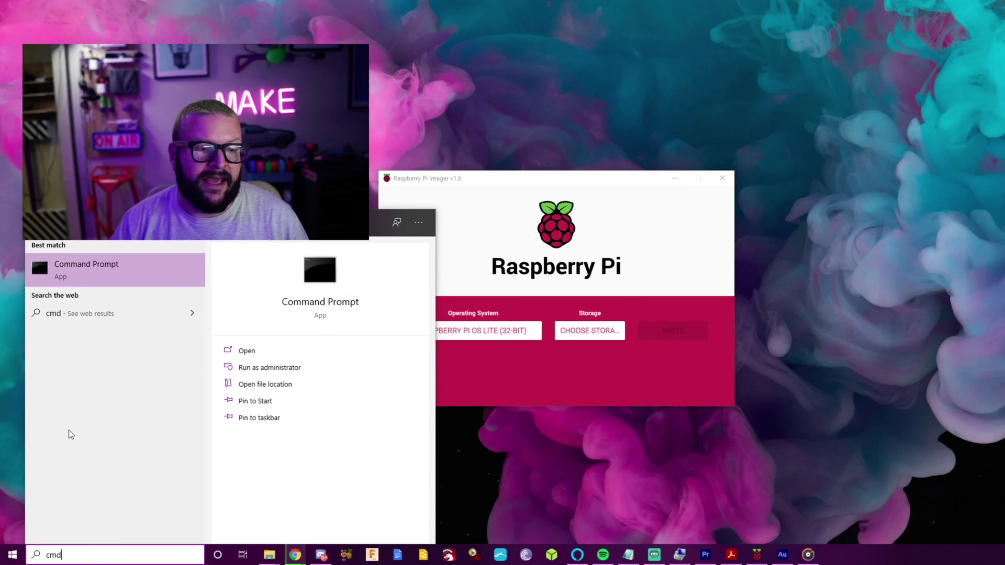
Step: Launch Command Prompt, move its window right and focus the console
{"action": "key", "text": "Return"}
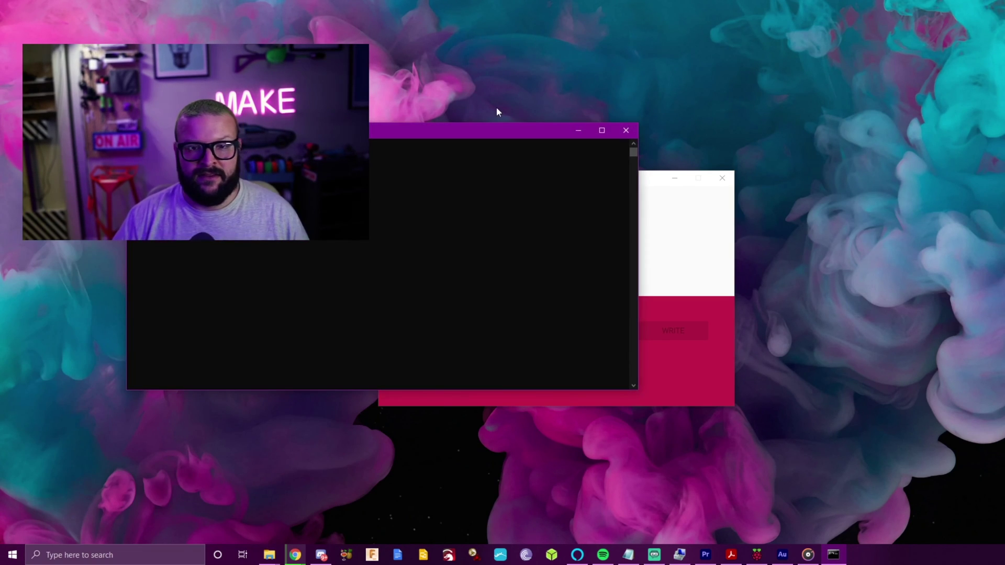
{"action": "left_click_drag", "start_coordinate": [521, 131], "coordinate": [759, 155]}
{"action": "left_click", "coordinate": [480, 198]}
{"action": "left_click", "coordinate": [436, 193]}
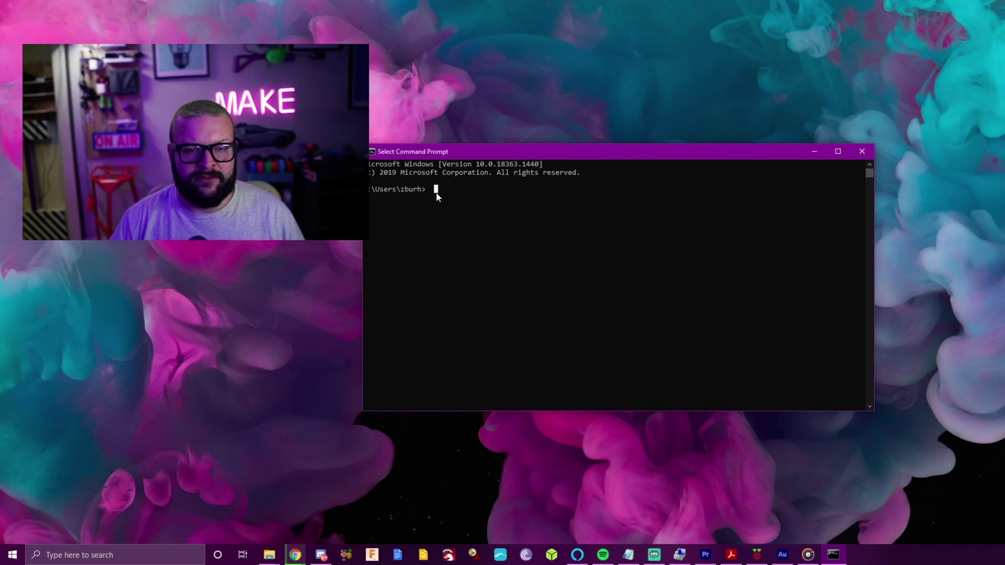
{"action": "left_click_drag", "start_coordinate": [436, 193], "coordinate": [438, 197]}
{"action": "left_click", "coordinate": [437, 191]}
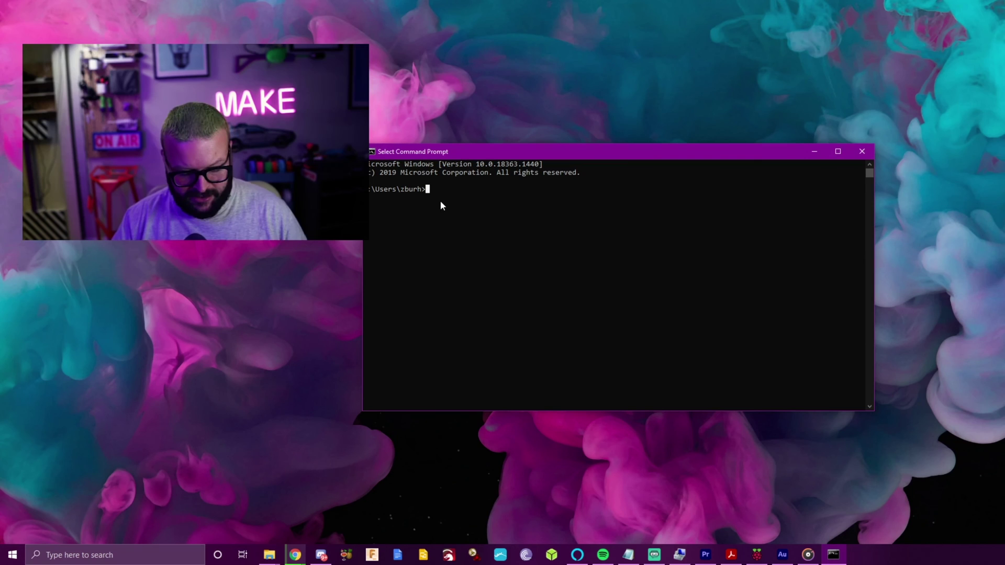
Step: Run ssh pi@raspberrypi to connect to the Pi
{"action": "type", "text": "ssh pi@rasp"}
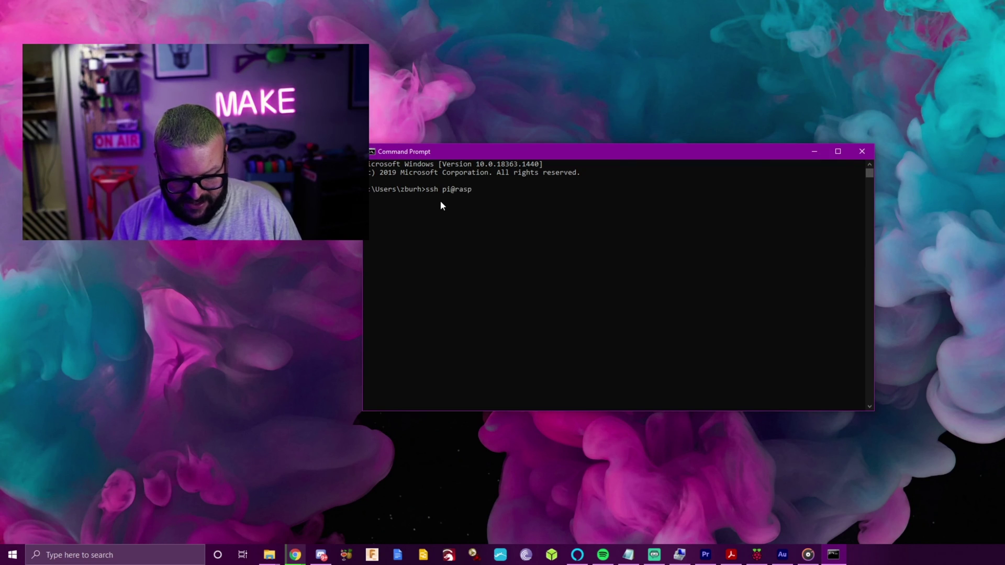
{"action": "type", "text": "berry"}
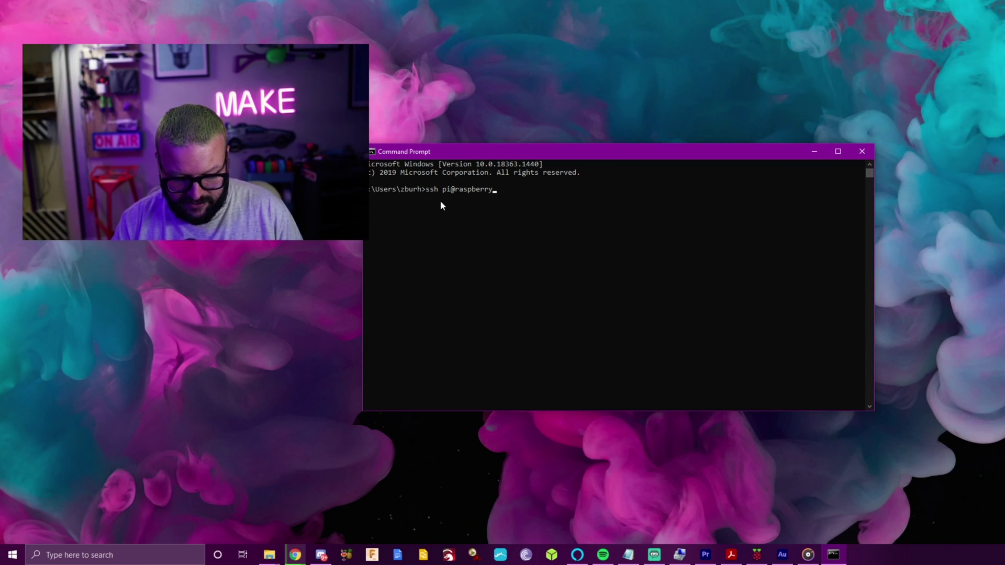
{"action": "type", "text": "pi"}
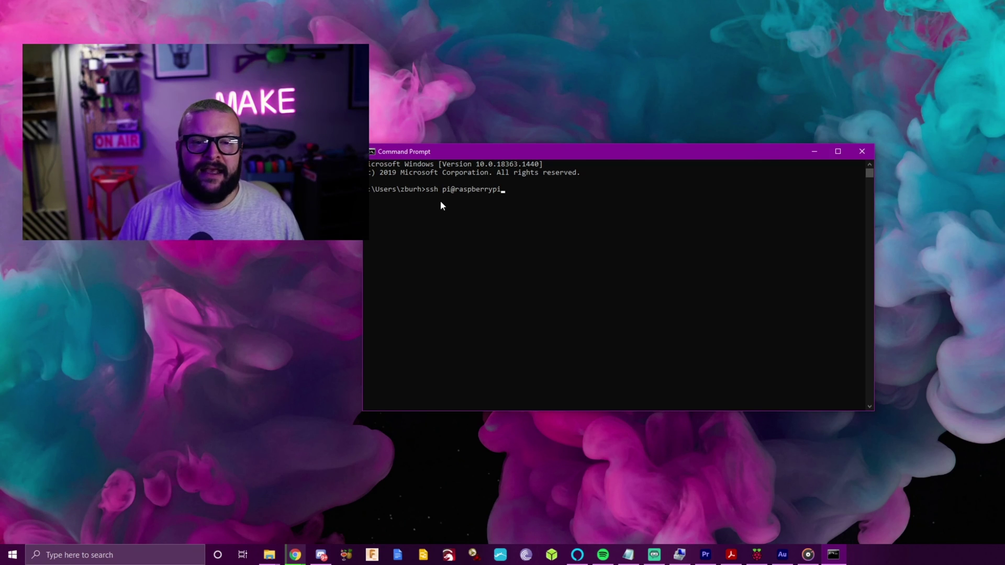
{"action": "key", "text": "Return"}
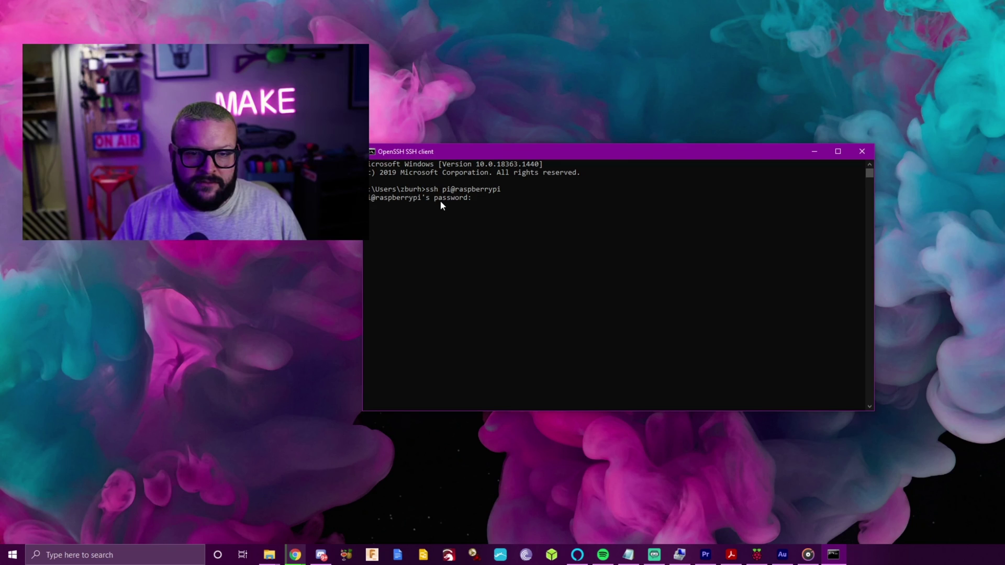
Step: Enter the pi user's password to complete the SSH login
{"action": "key", "text": "Return"}
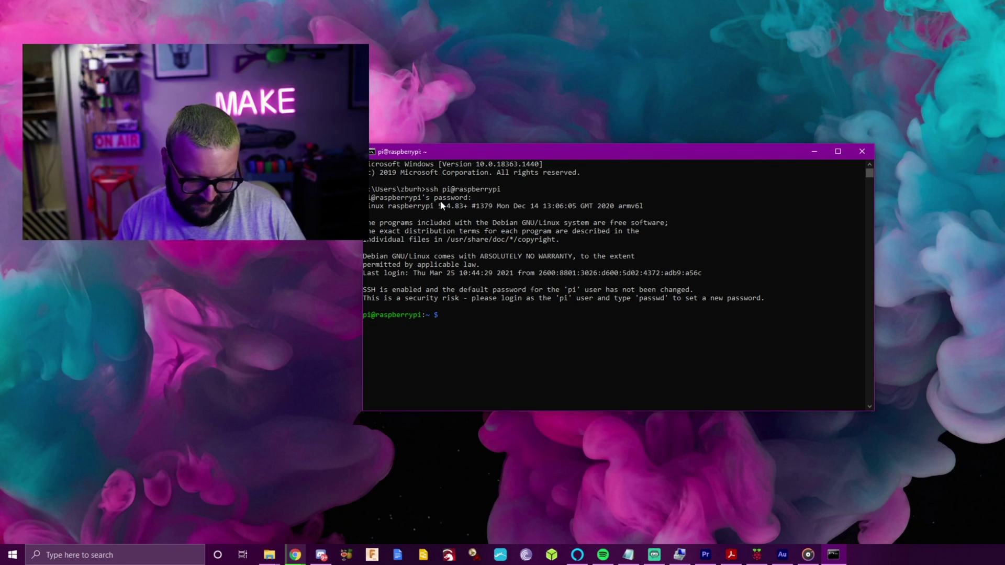
Step: Run sudo apt update at the pi@raspberrypi prompt to refresh the package lists
{"action": "type", "text": "sudo apt "}
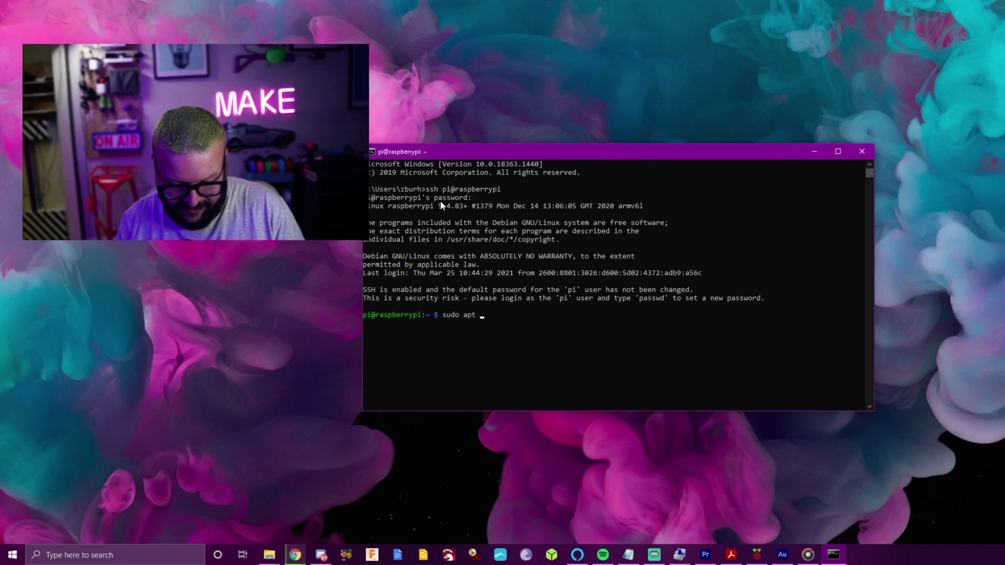
{"action": "type", "text": "update"}
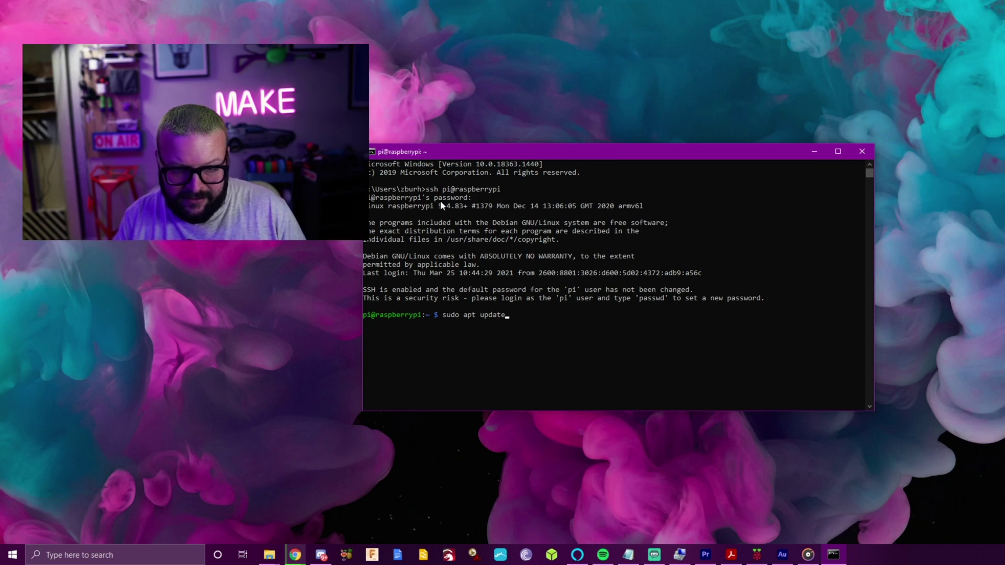